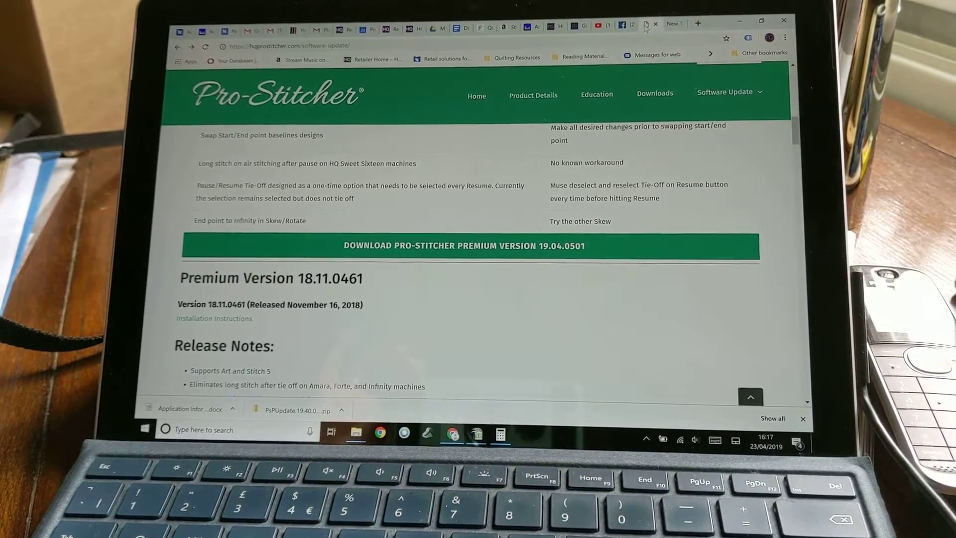
{"action": "scroll", "coordinate": [478, 300], "scroll_direction": "down", "scroll_amount": 10}
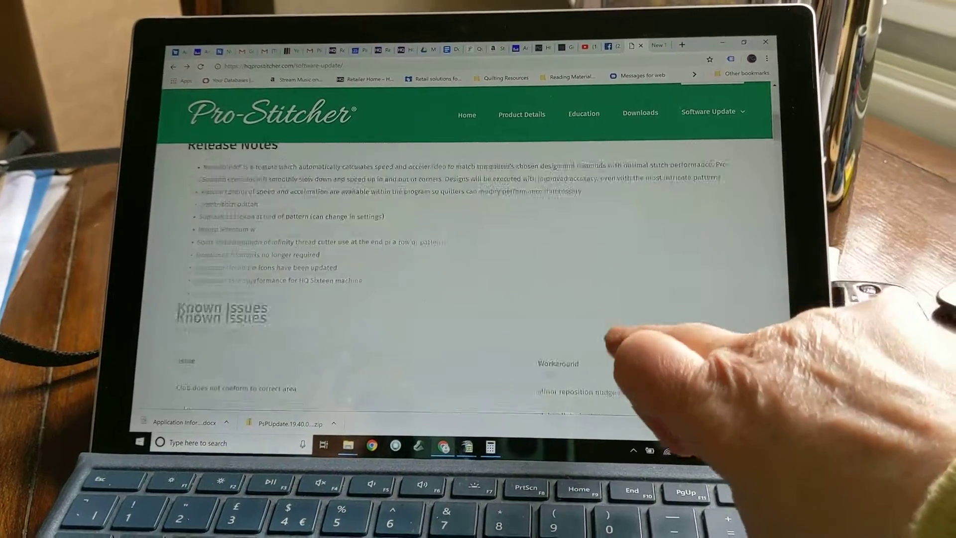
{"action": "scroll", "coordinate": [477, 262], "scroll_direction": "up", "scroll_amount": 5}
{"action": "scroll", "coordinate": [478, 261], "scroll_direction": "up", "scroll_amount": 5}
{"action": "scroll", "coordinate": [479, 262], "scroll_direction": "down", "scroll_amount": 3}
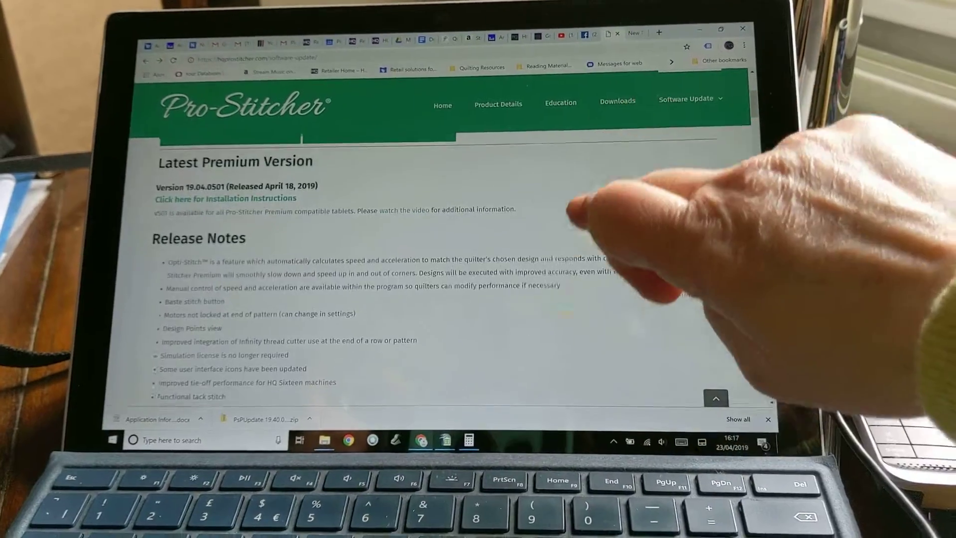
{"action": "scroll", "coordinate": [479, 299], "scroll_direction": "down", "scroll_amount": 5}
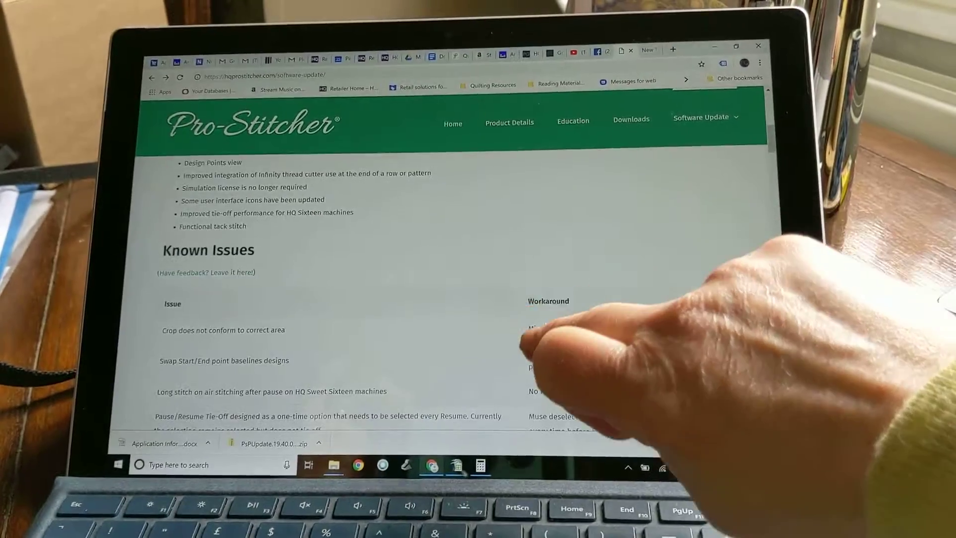
{"action": "scroll", "coordinate": [478, 299], "scroll_direction": "down", "scroll_amount": 5}
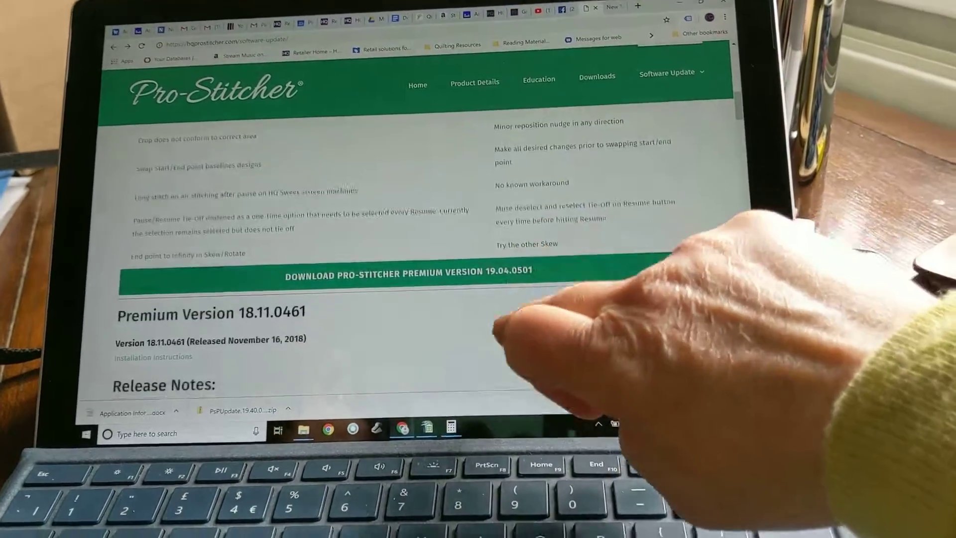
{"action": "scroll", "coordinate": [493, 329], "scroll_direction": "down", "scroll_amount": 1}
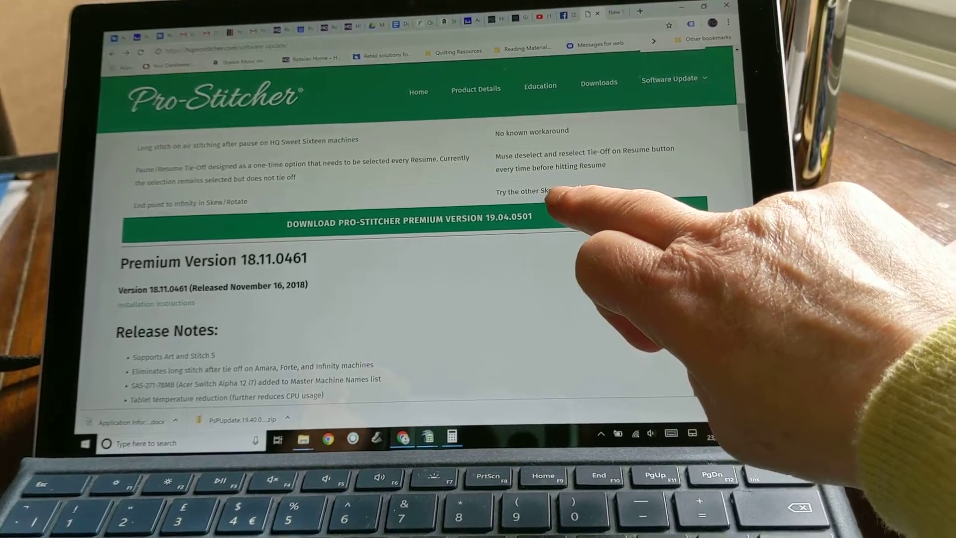
Step: Start the PsPUpdate.19.40.0501.zip download in Dropbox using Download › Direct download
{"action": "left_click", "coordinate": [515, 223]}
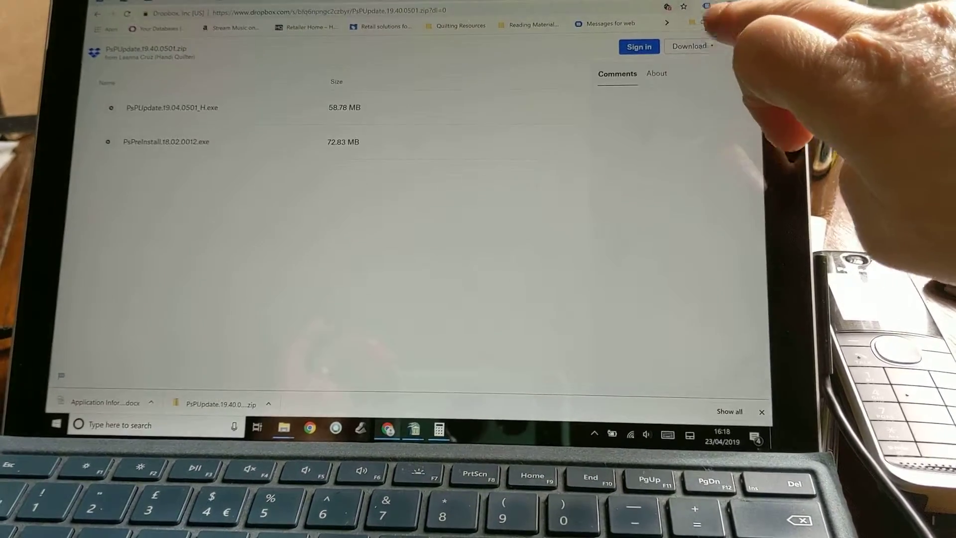
{"action": "left_click", "coordinate": [688, 46]}
{"action": "left_click", "coordinate": [658, 66]}
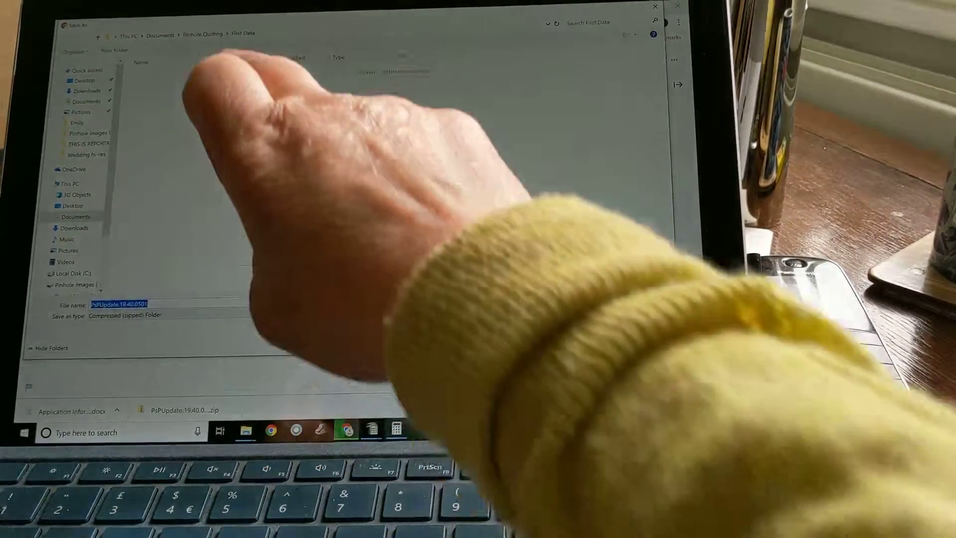
Step: Make a new folder 501 under Pinhole Quilting › Pro Stitcher and save PsPUpdate.19.40.0501.zip there
{"action": "left_click", "coordinate": [189, 38]}
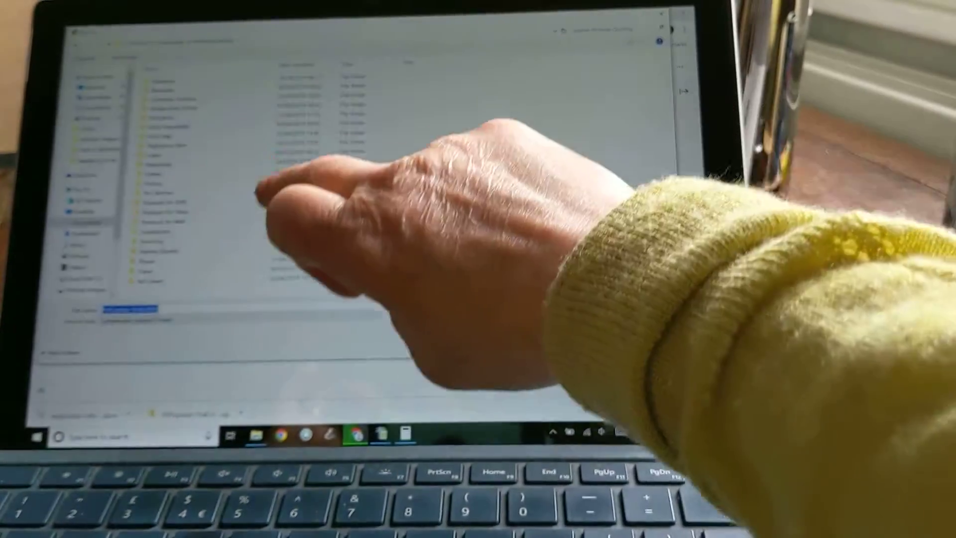
{"action": "left_click", "coordinate": [261, 187]}
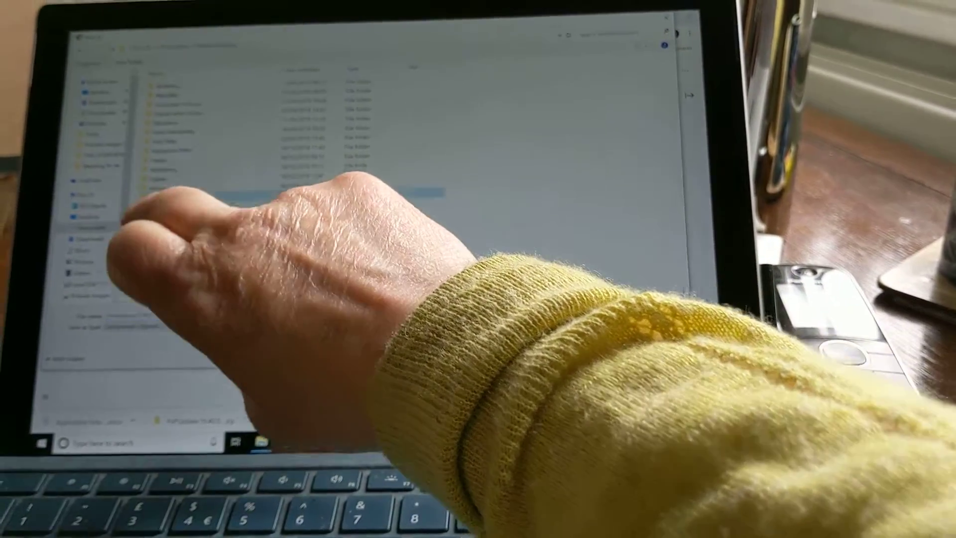
{"action": "double_click", "coordinate": [186, 192]}
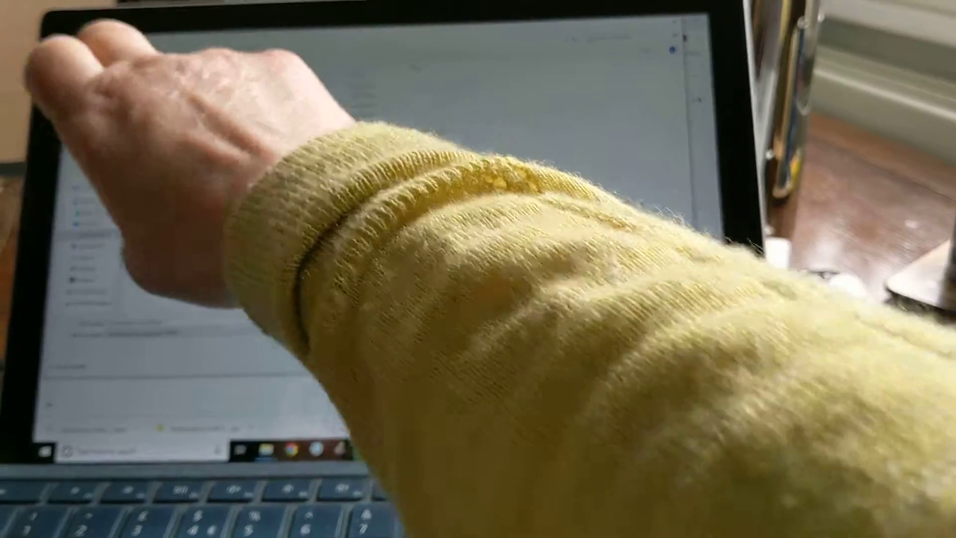
{"action": "left_click", "coordinate": [131, 60]}
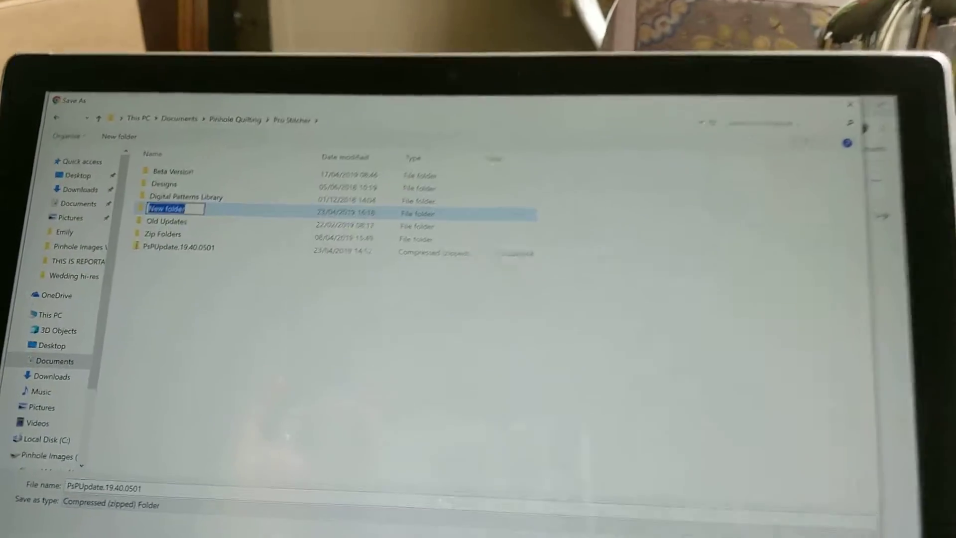
{"action": "type", "text": "501"}
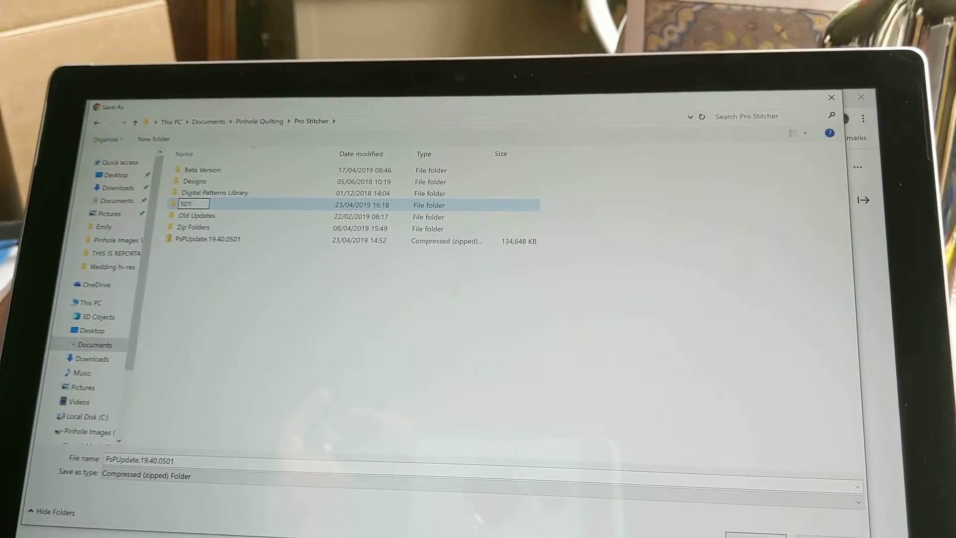
{"action": "key", "text": "Return"}
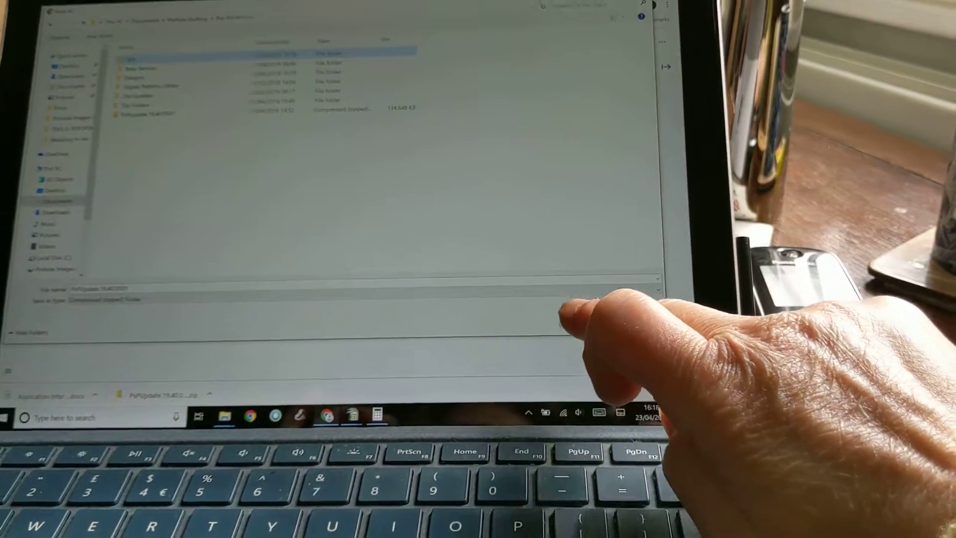
{"action": "left_click", "coordinate": [601, 307]}
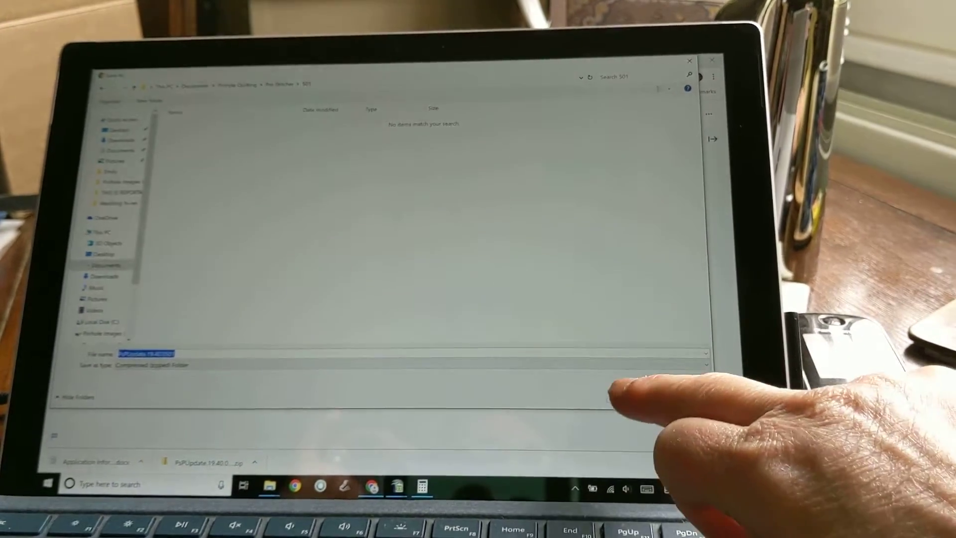
{"action": "left_click", "coordinate": [650, 413]}
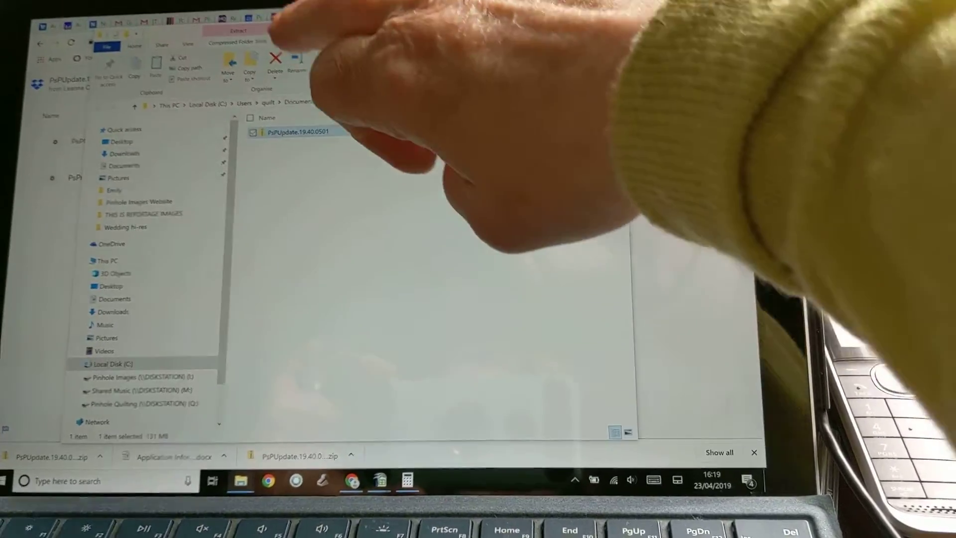
Step: Show the Compressed Folder Tools Extract tab for PsPUpdate.19.40.0501 in folder 501
{"action": "left_click", "coordinate": [237, 31]}
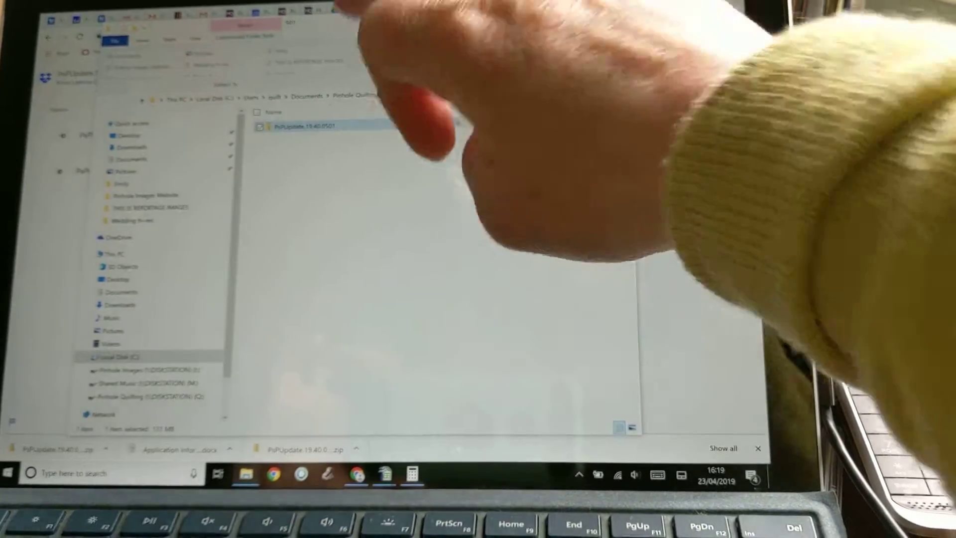
Step: Extract all files from the PsPUpdate zip into the Servicing › Software Updates folder
{"action": "left_click", "coordinate": [365, 52]}
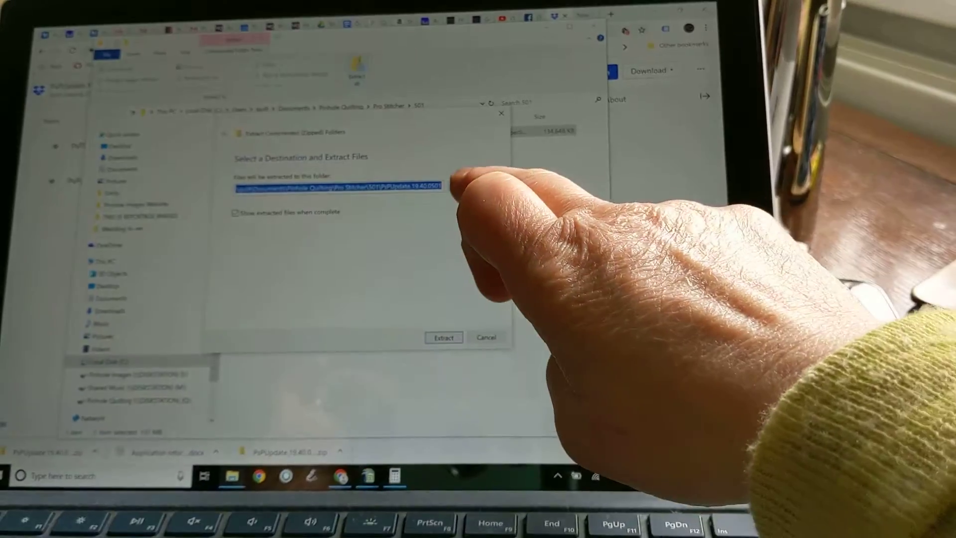
{"action": "left_click", "coordinate": [465, 182]}
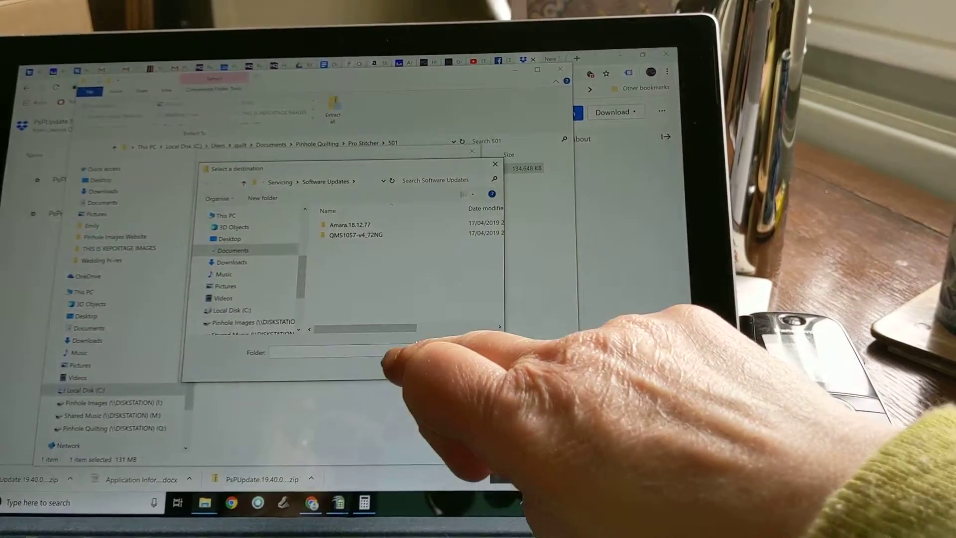
{"action": "left_click", "coordinate": [423, 358]}
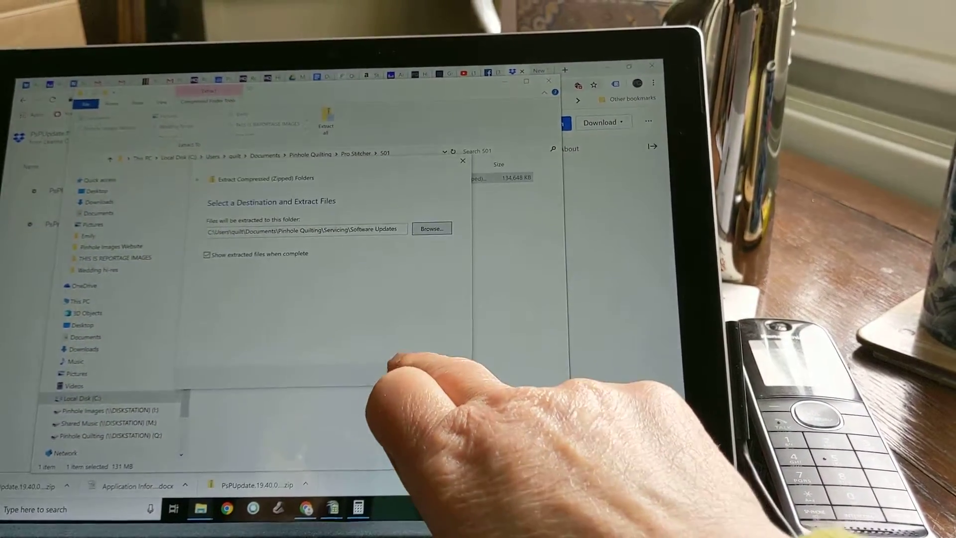
{"action": "left_click", "coordinate": [403, 365]}
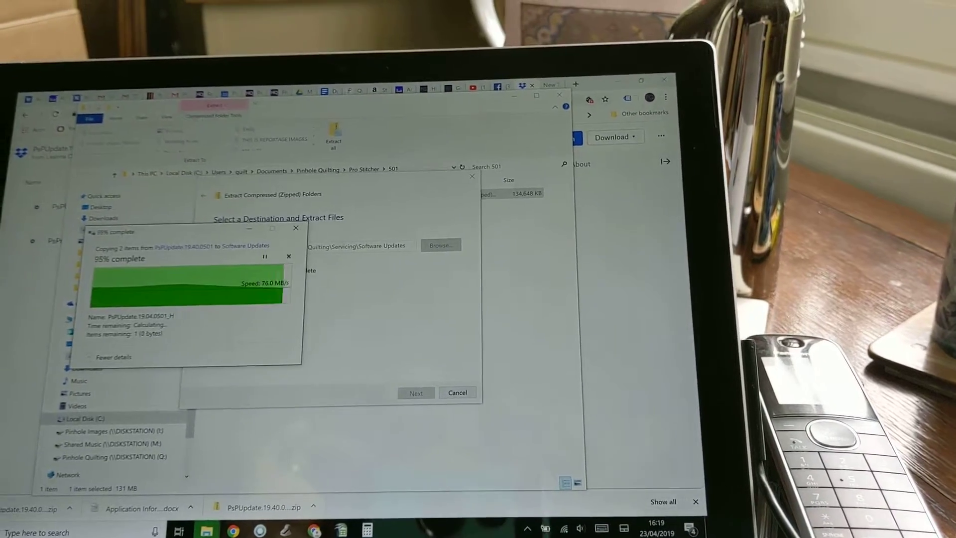